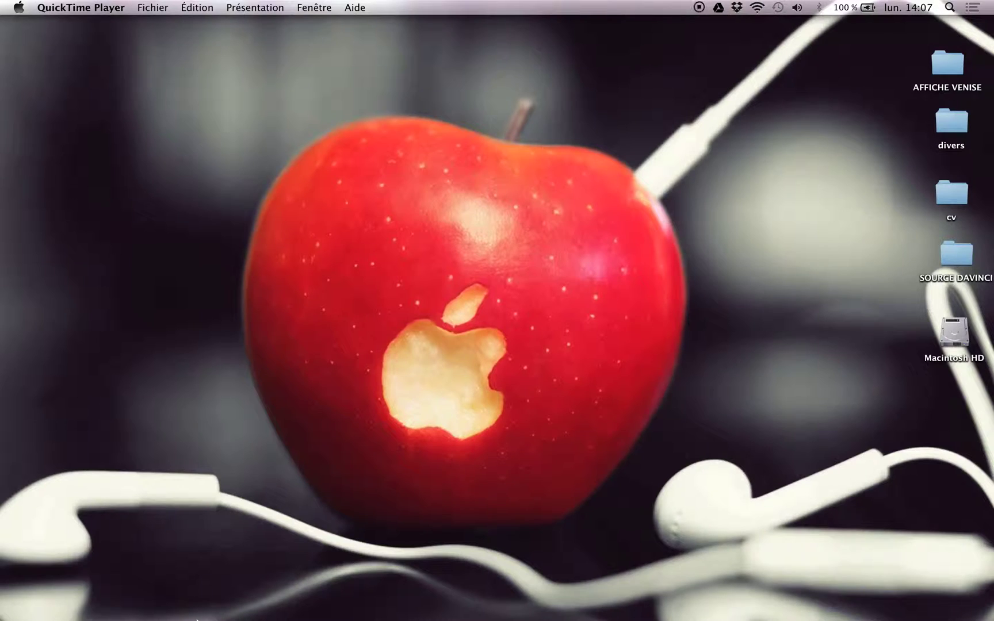
Step: Launch Adobe Photoshop CS6 from the AdobeCS6 folder in Launchpad
{"action": "left_click", "coordinate": [78, 598]}
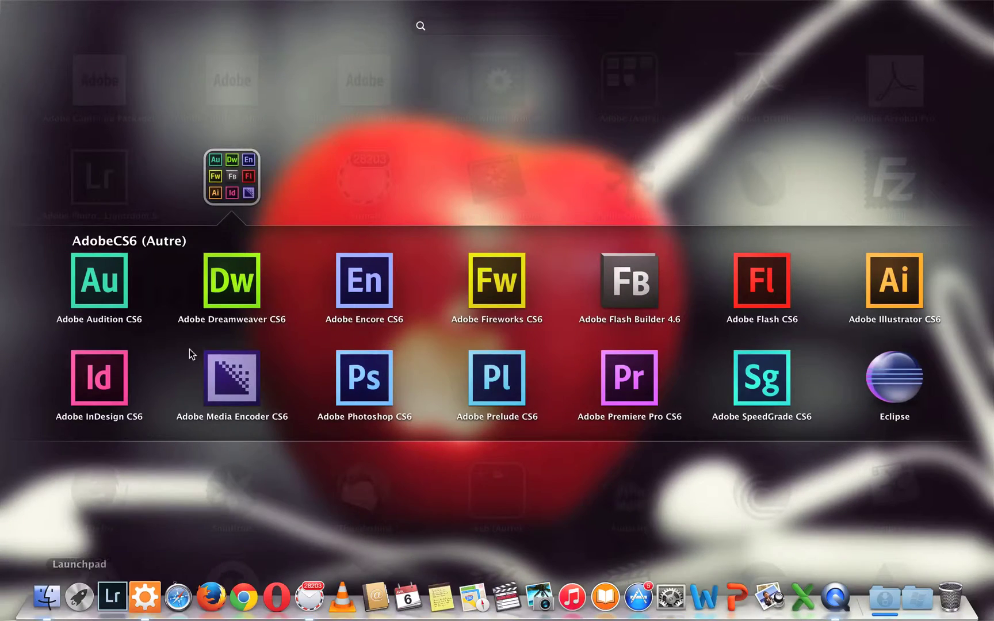
{"action": "left_click", "coordinate": [385, 378]}
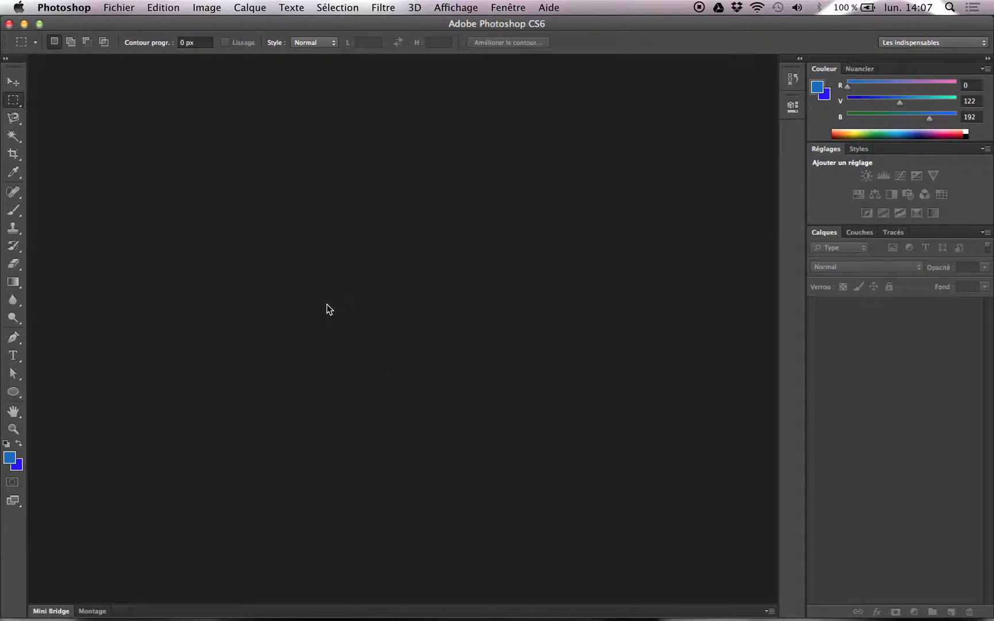
Step: Open the Photoshop application menu to begin touring the menu bar
{"action": "left_click", "coordinate": [76, 10]}
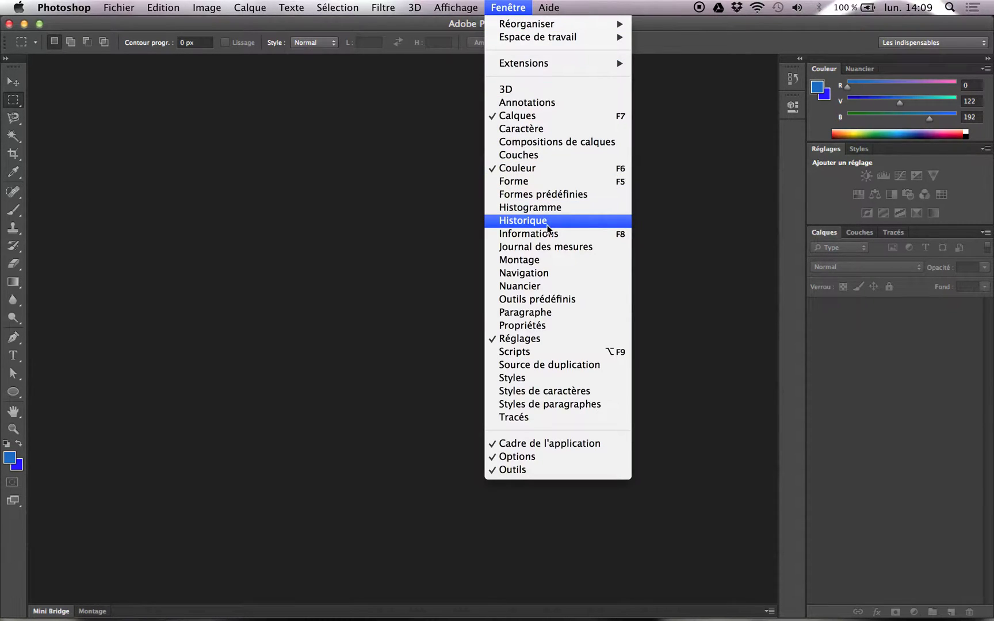
{"action": "mouse_move", "coordinate": [548, 8]}
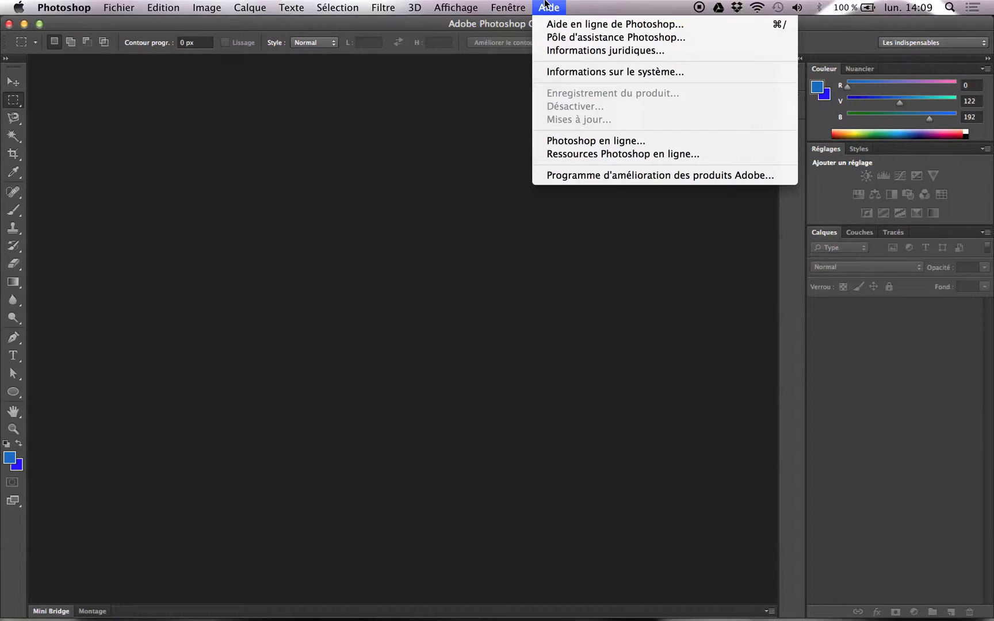
Step: Switch the Couleur panel sliders to Niveaux de gris, then back to RVB
{"action": "left_click", "coordinate": [470, 160]}
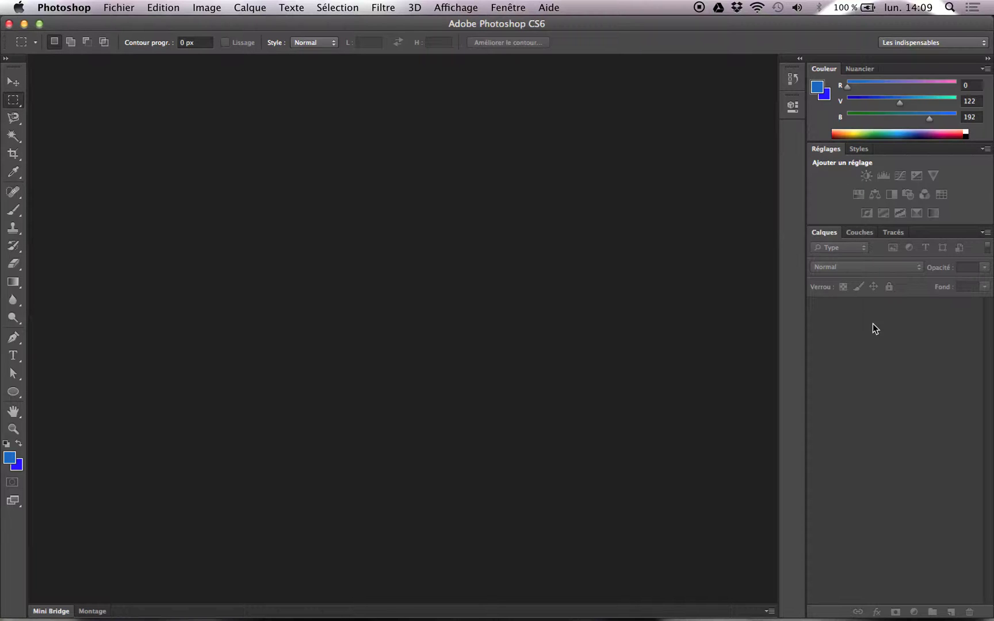
{"action": "left_click", "coordinate": [984, 70]}
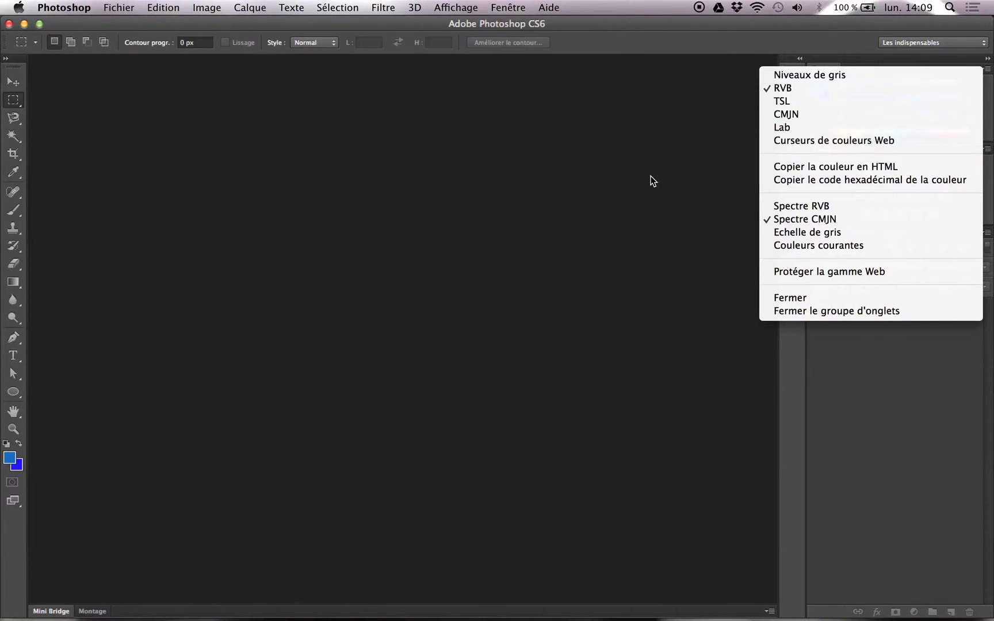
{"action": "left_click", "coordinate": [652, 178]}
{"action": "left_click", "coordinate": [982, 69]}
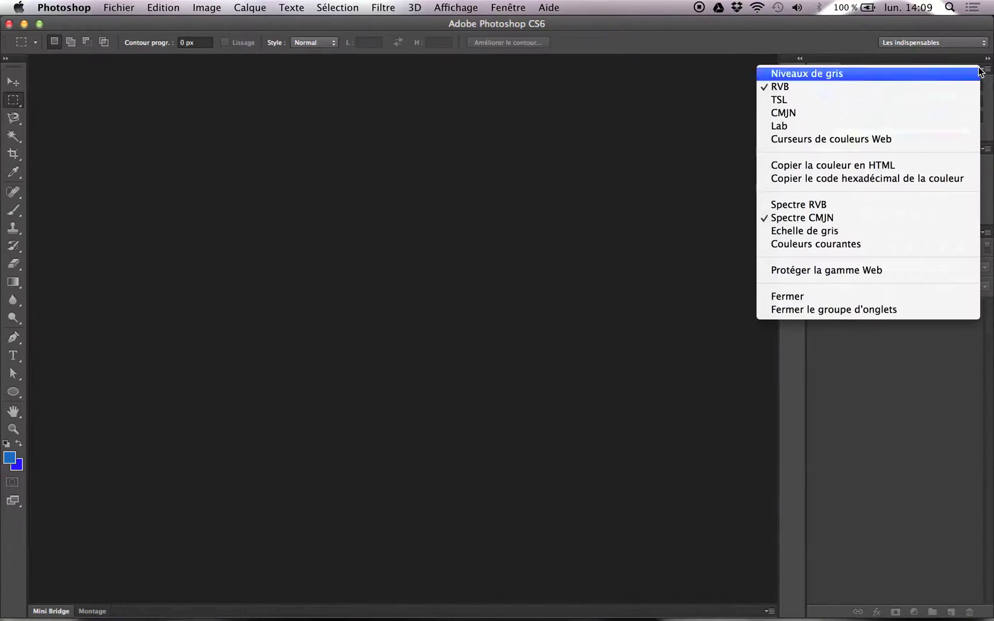
{"action": "left_click", "coordinate": [977, 74]}
{"action": "left_click", "coordinate": [984, 70]}
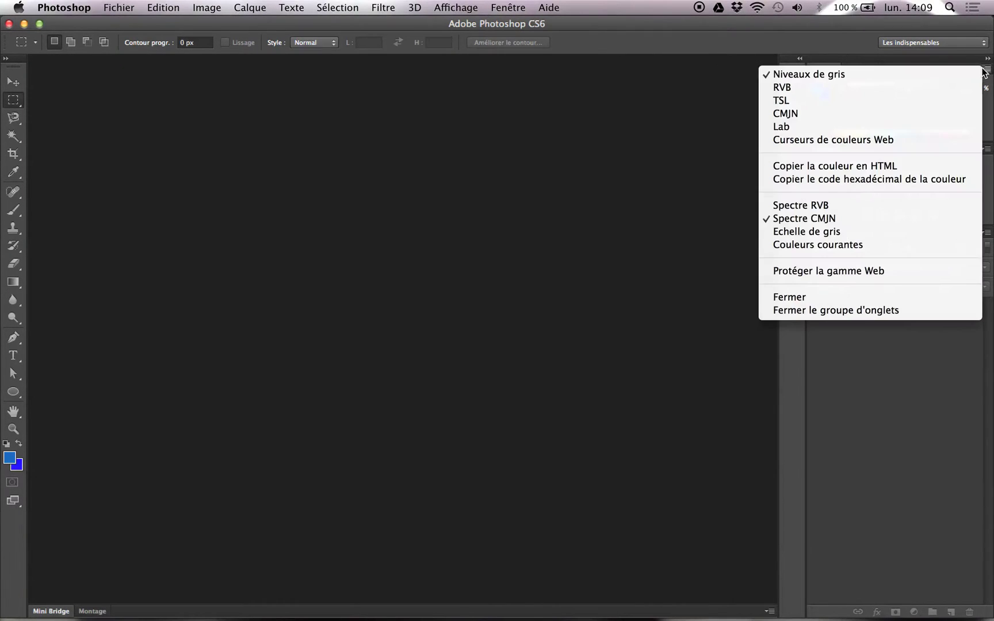
{"action": "left_click", "coordinate": [888, 88]}
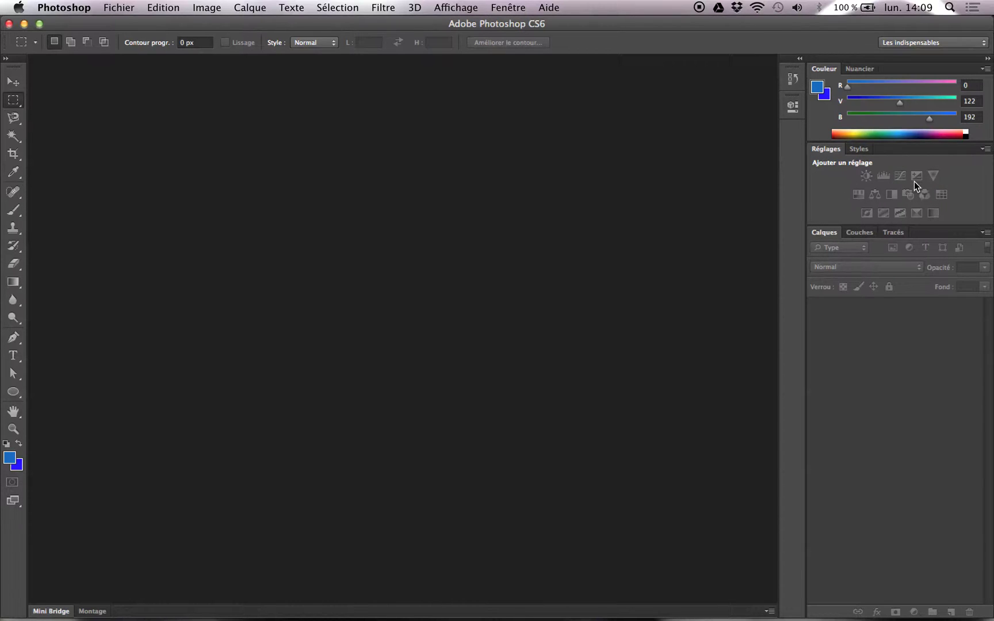
Step: Show the Historique panel from the Fenêtre menu, then collapse it to an icon
{"action": "left_click", "coordinate": [519, 9]}
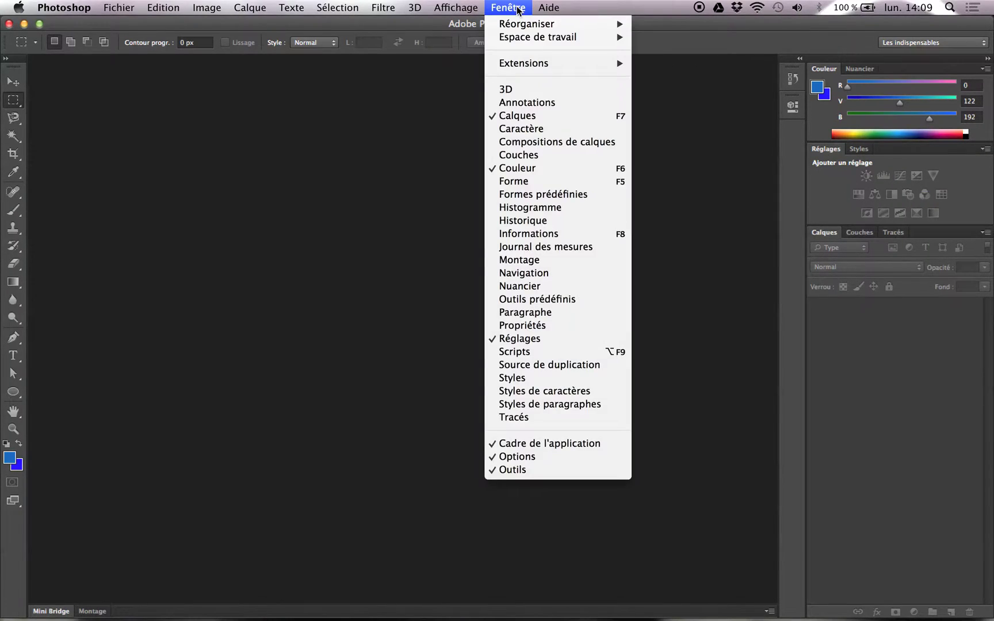
{"action": "left_click", "coordinate": [544, 221]}
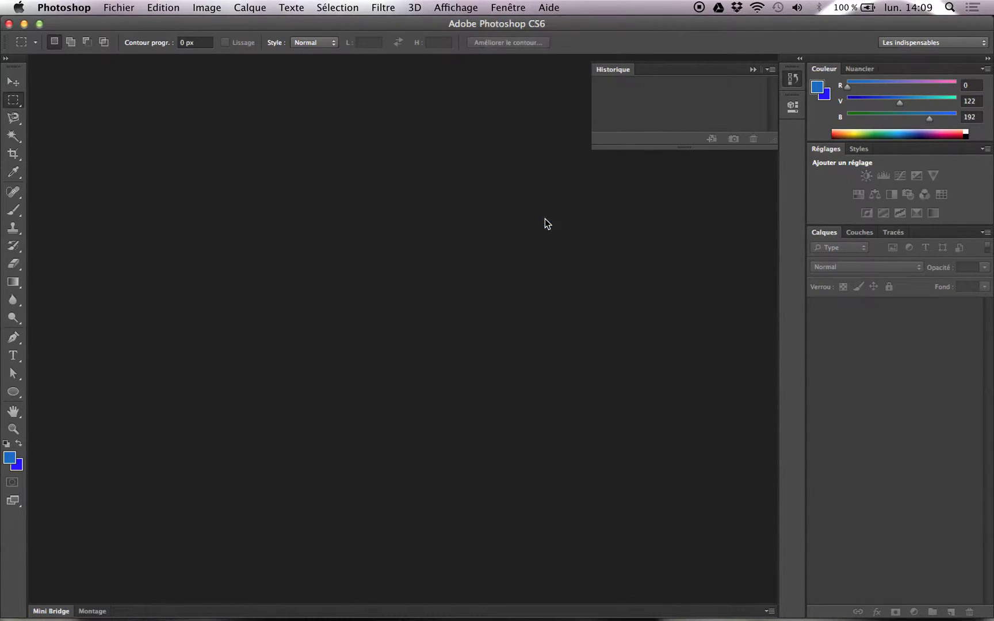
{"action": "left_click", "coordinate": [754, 72]}
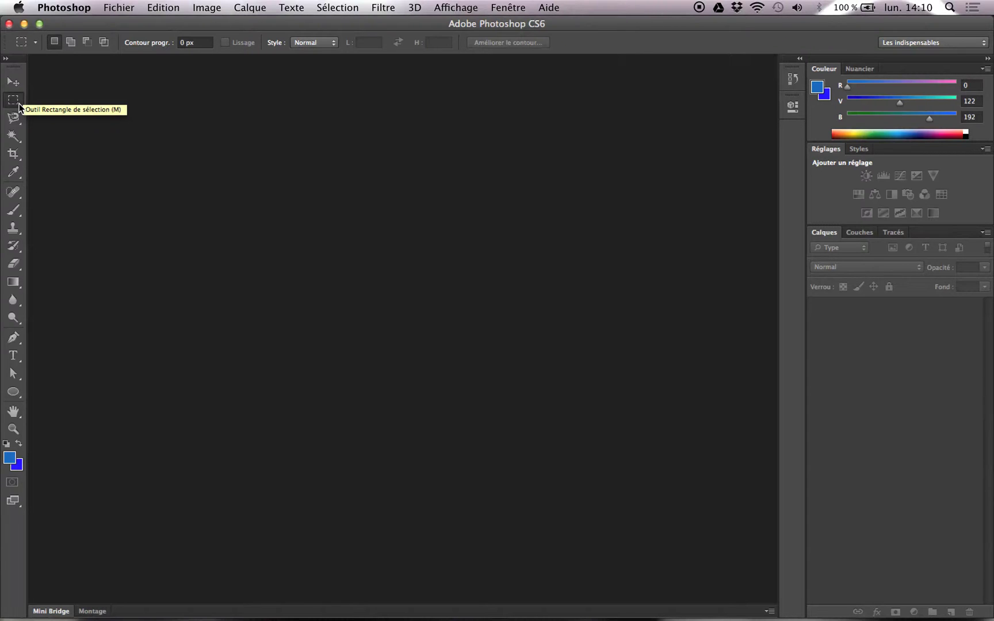
Step: Select the freehand Lasso from its variants, then the Magic Wand and Crop tools
{"action": "left_click", "coordinate": [17, 123]}
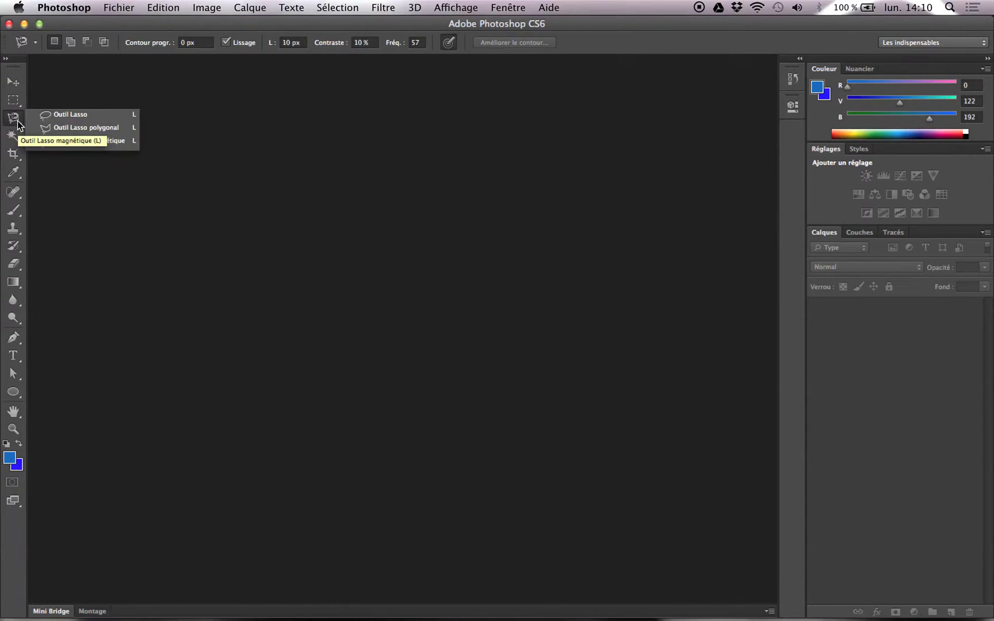
{"action": "left_click", "coordinate": [50, 116]}
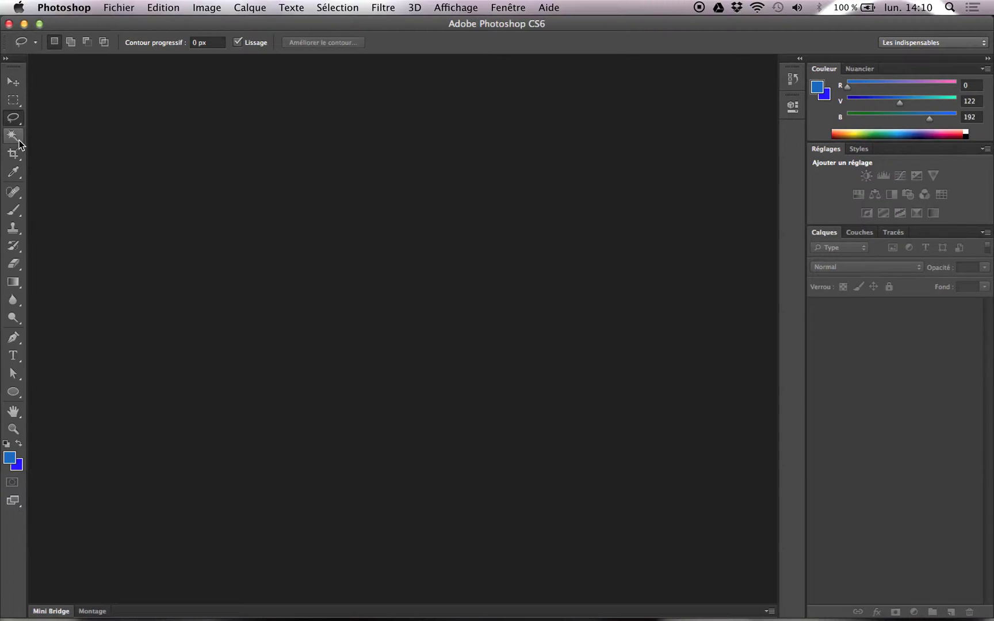
{"action": "left_click", "coordinate": [19, 141]}
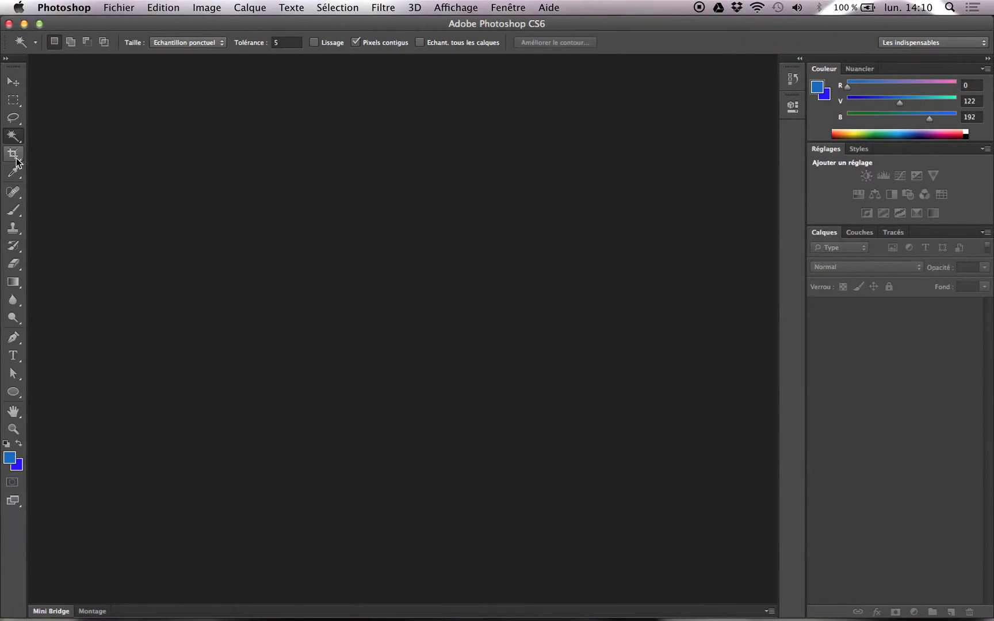
{"action": "left_click", "coordinate": [16, 159]}
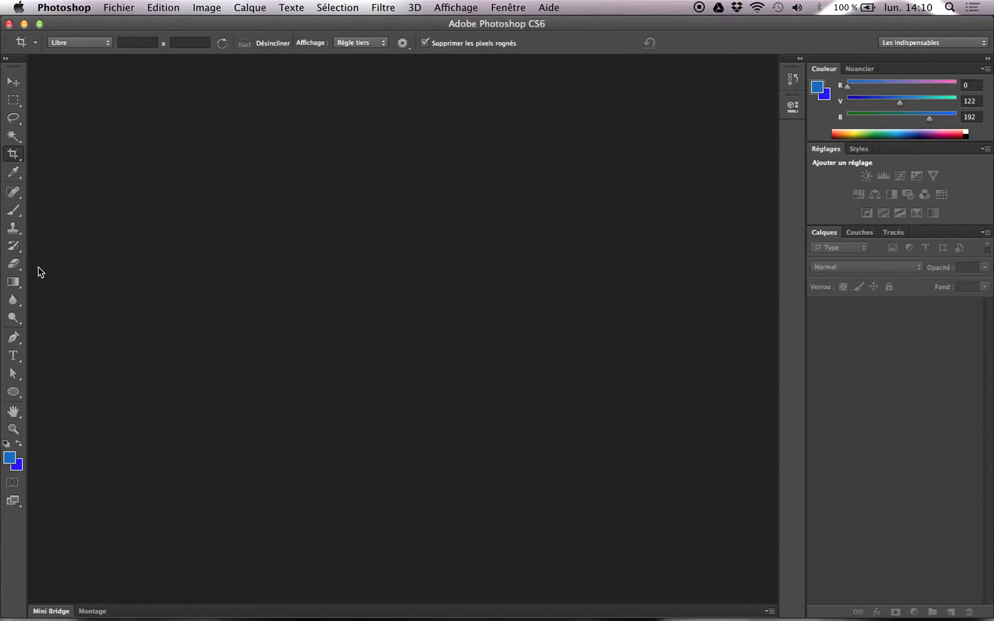
Step: Try the Blur, Dodge, Pen and Type tools, then select the shape tool from its flyout
{"action": "left_click", "coordinate": [17, 309]}
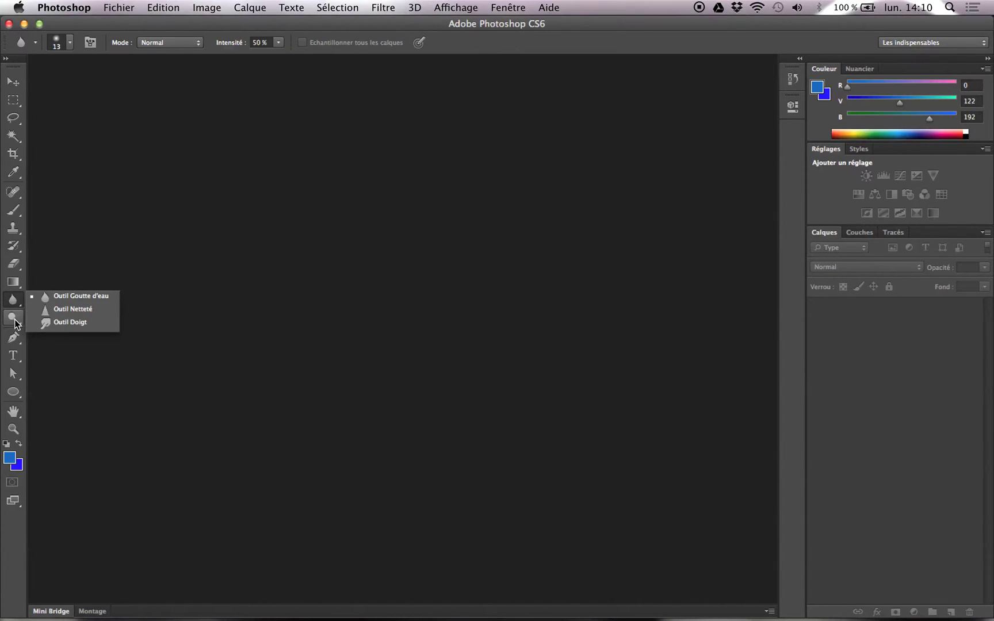
{"action": "left_click", "coordinate": [16, 322]}
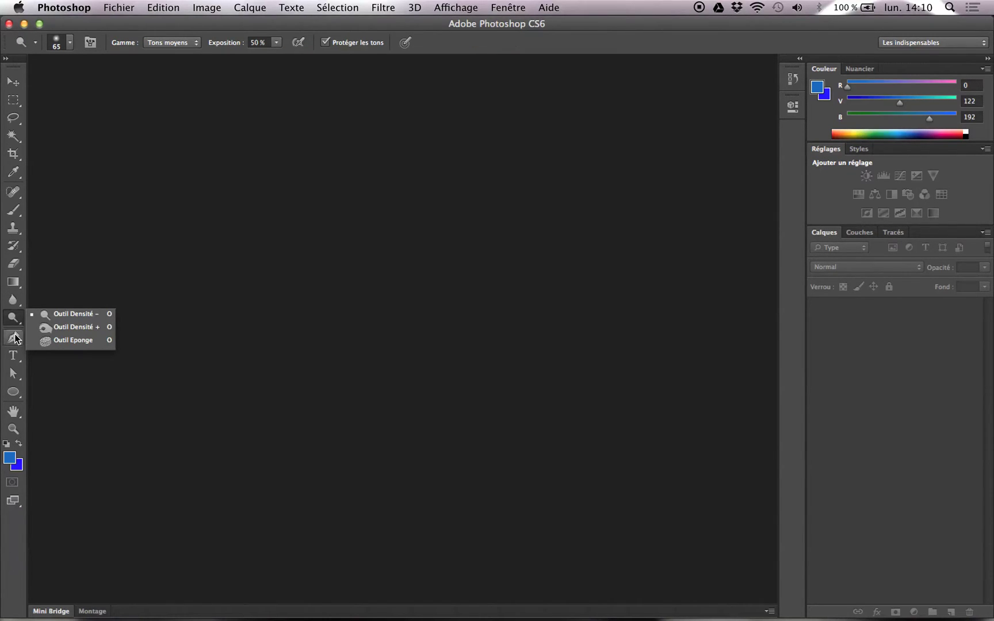
{"action": "left_click", "coordinate": [15, 338]}
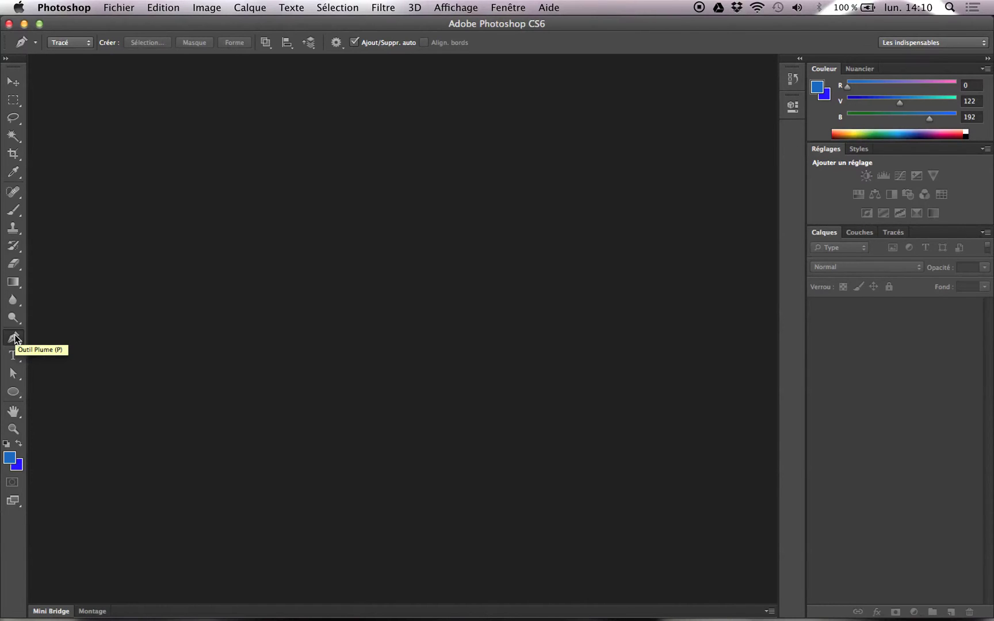
{"action": "left_click", "coordinate": [21, 362]}
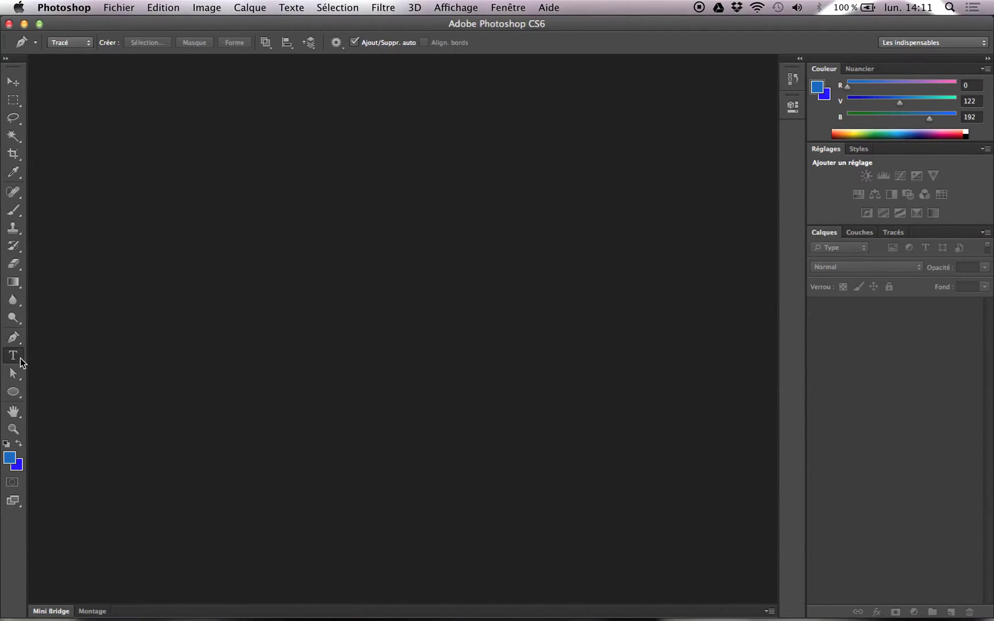
{"action": "left_click", "coordinate": [18, 398]}
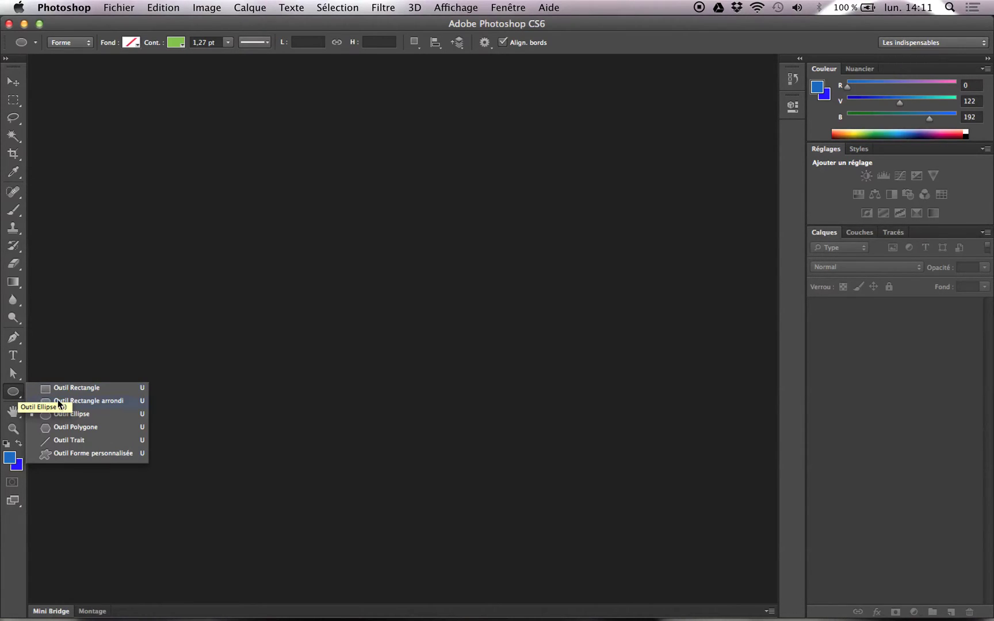
{"action": "left_click", "coordinate": [14, 413]}
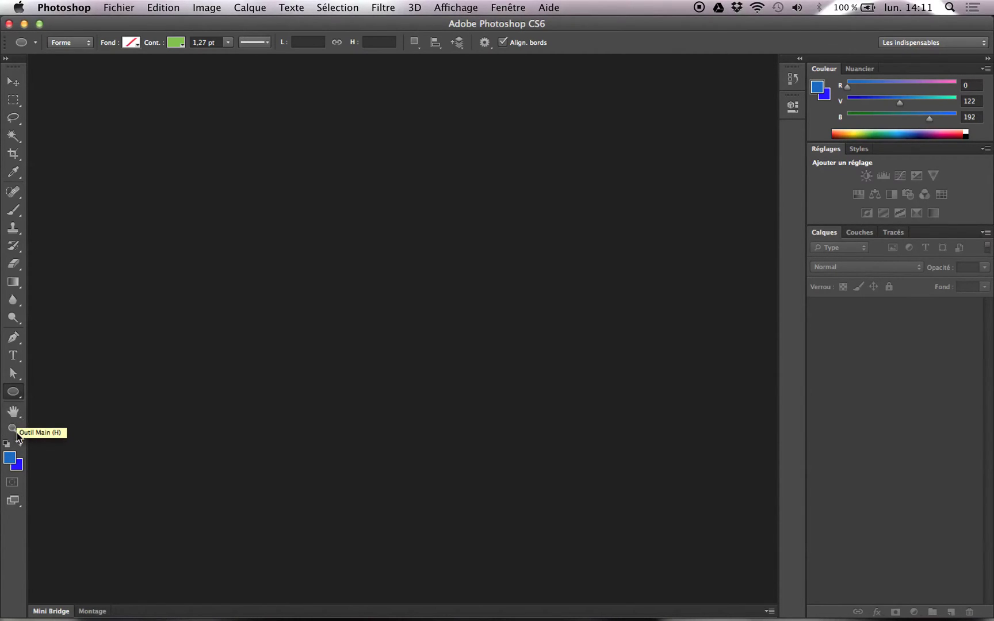
Step: Keep the blue foreground colour and set the background colour to light purple af79ff
{"action": "left_click", "coordinate": [13, 462]}
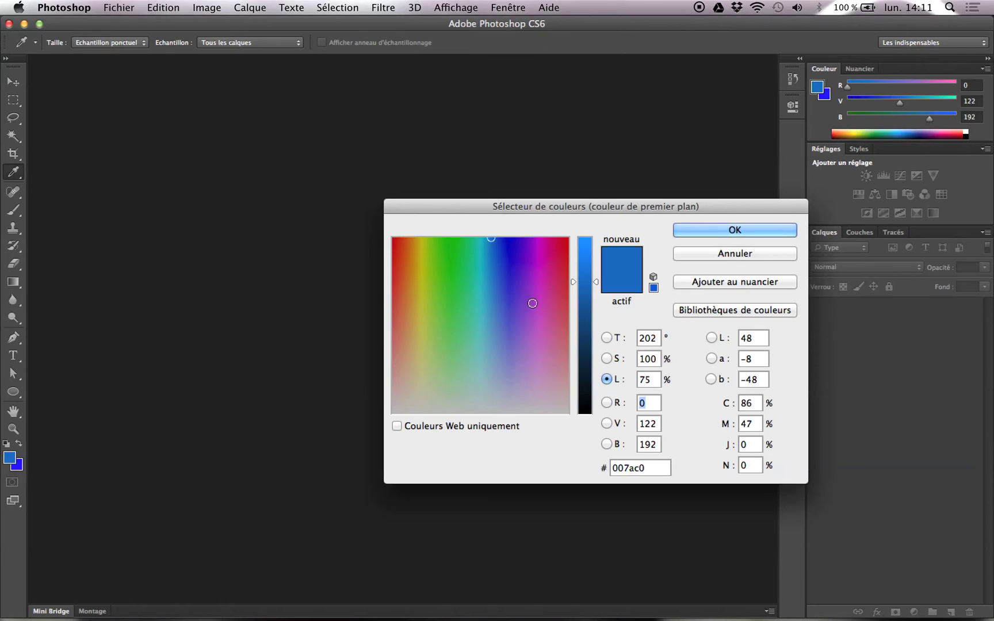
{"action": "left_click", "coordinate": [734, 253]}
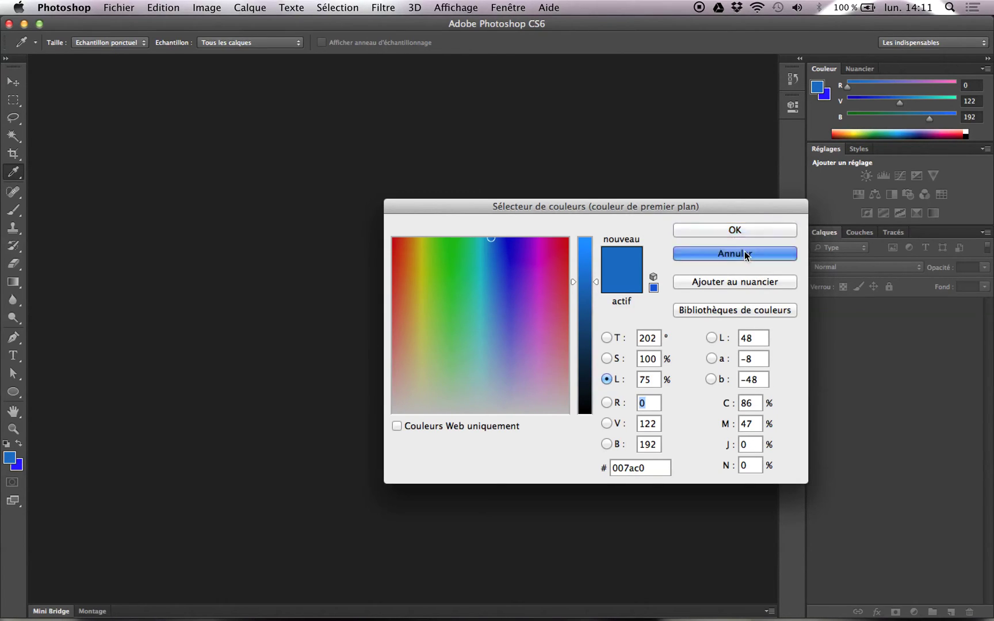
{"action": "left_click", "coordinate": [20, 465]}
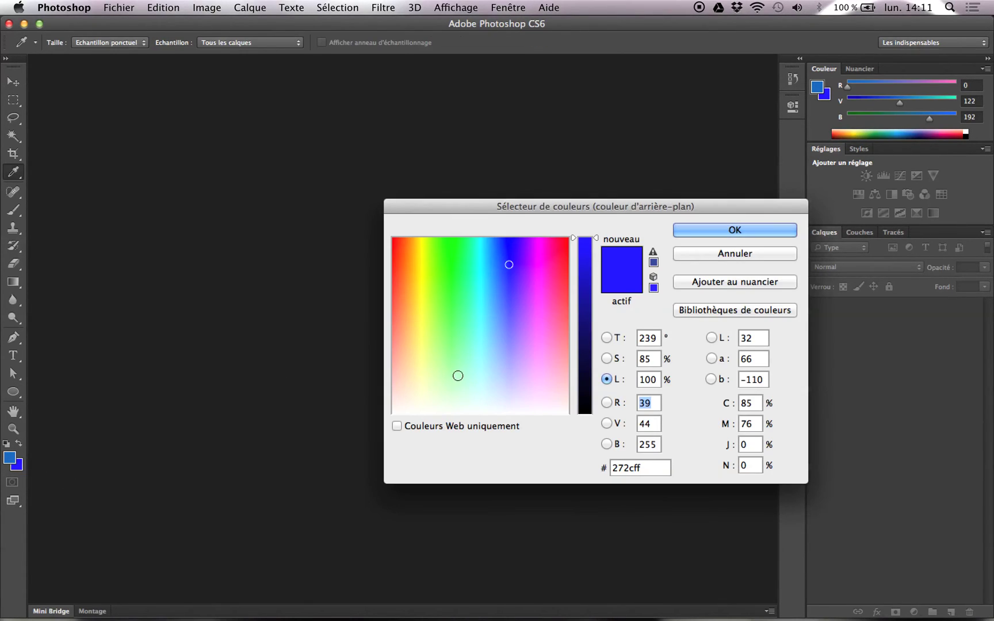
{"action": "left_click", "coordinate": [525, 342]}
{"action": "left_click", "coordinate": [526, 412]}
{"action": "left_click", "coordinate": [521, 321]}
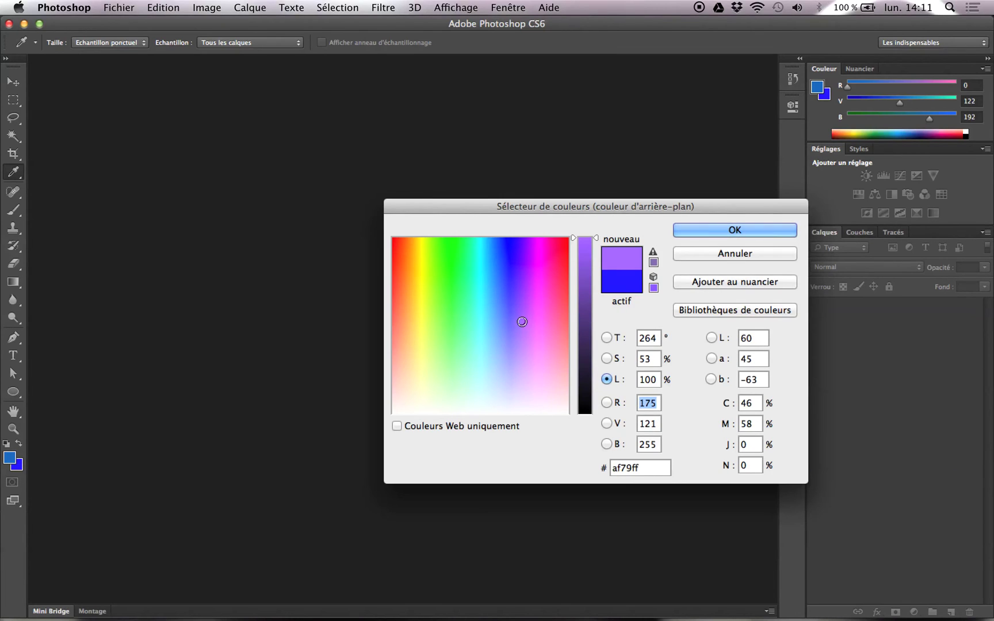
{"action": "left_click", "coordinate": [752, 228]}
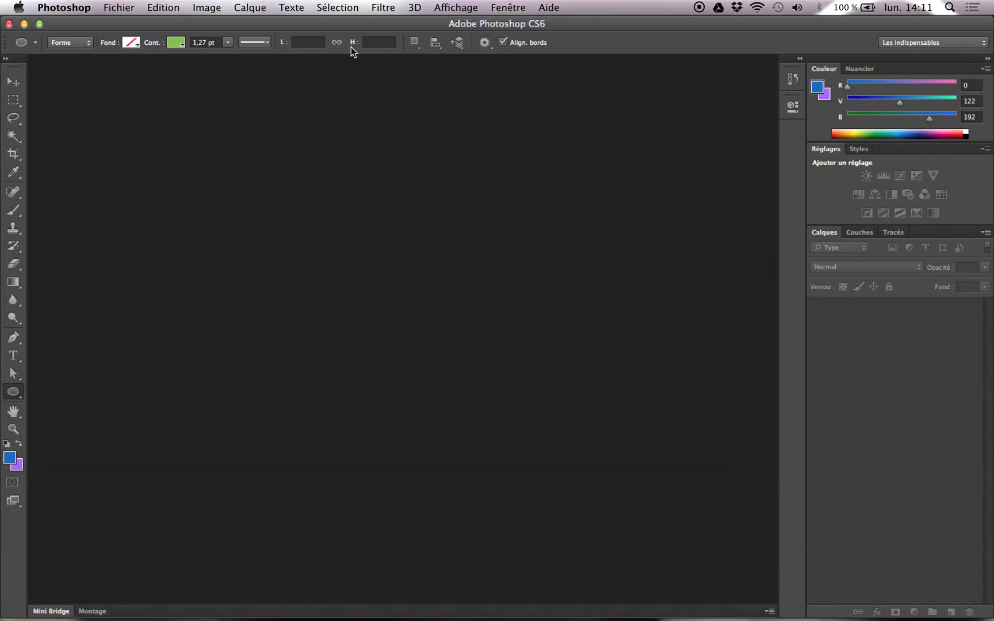
Step: Cycle through the Move, Magic Wand, Crop and Eyedropper tools, ending on the Brush tool
{"action": "left_click", "coordinate": [15, 82]}
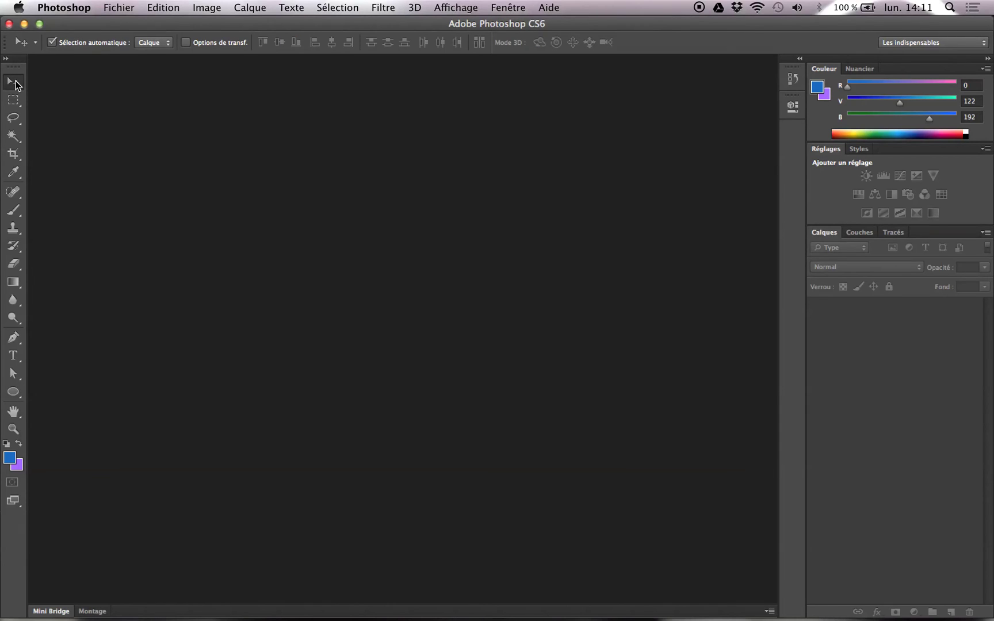
{"action": "left_click", "coordinate": [14, 136]}
{"action": "left_click", "coordinate": [14, 155]}
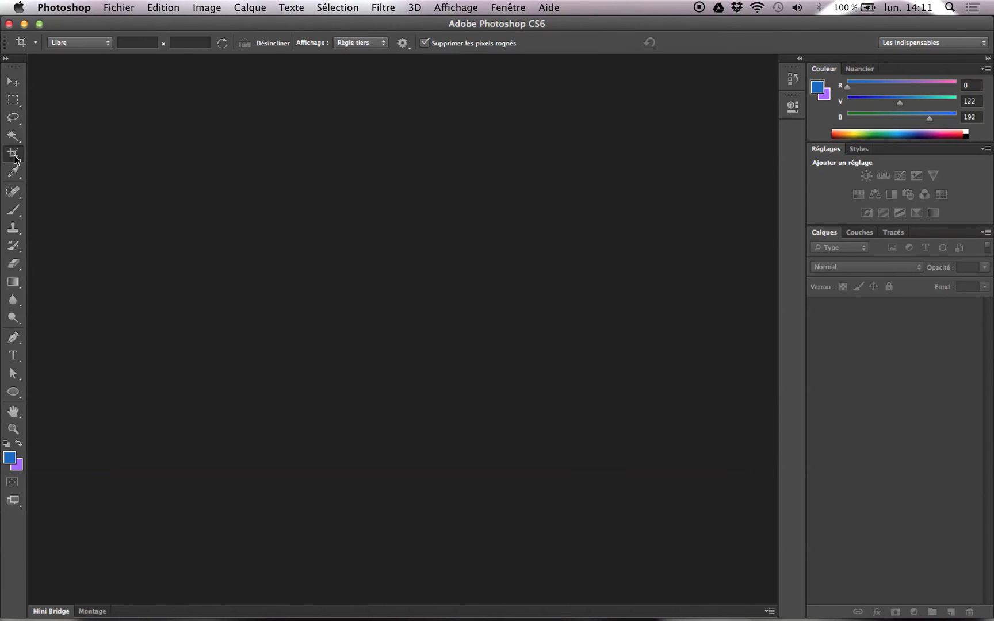
{"action": "left_click", "coordinate": [14, 171]}
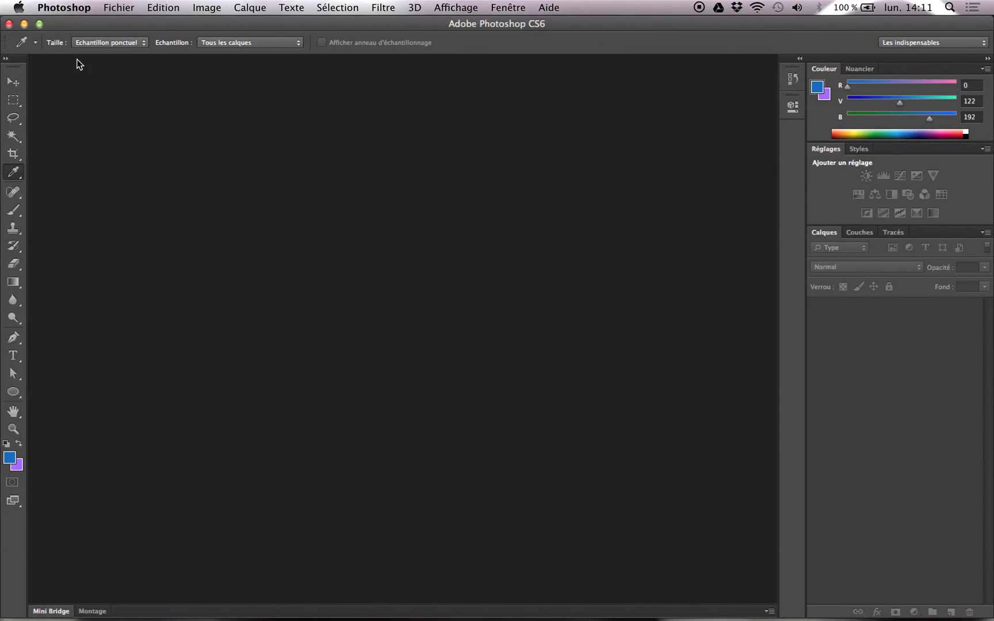
{"action": "left_click", "coordinate": [14, 210]}
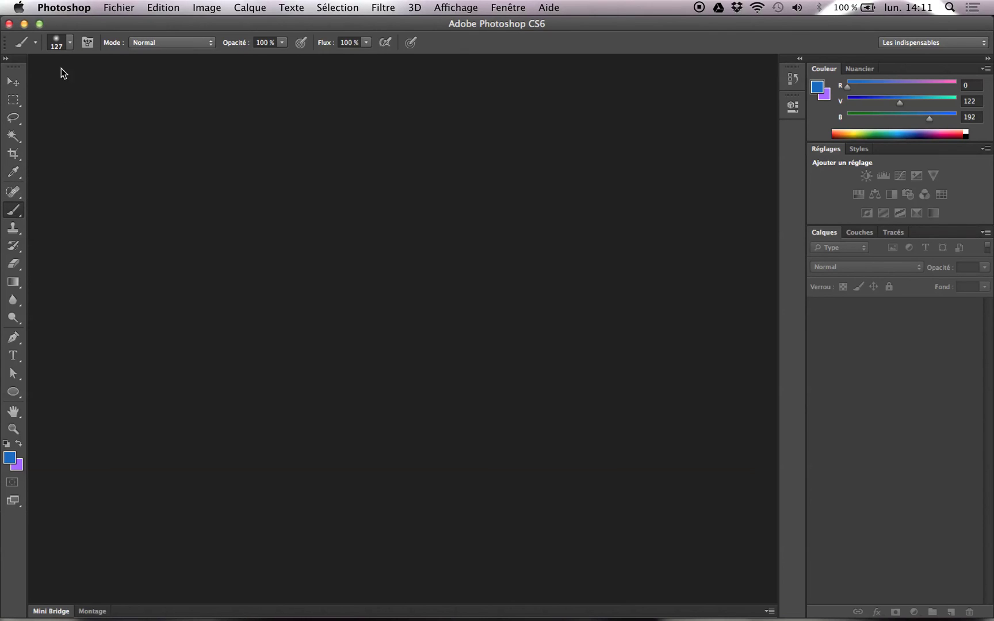
Step: Reduce the brush Epaisseur from 127 to 81 px, with hardness at 0 %
{"action": "left_click", "coordinate": [70, 45]}
{"action": "left_click_drag", "start_coordinate": [95, 85], "coordinate": [75, 87]}
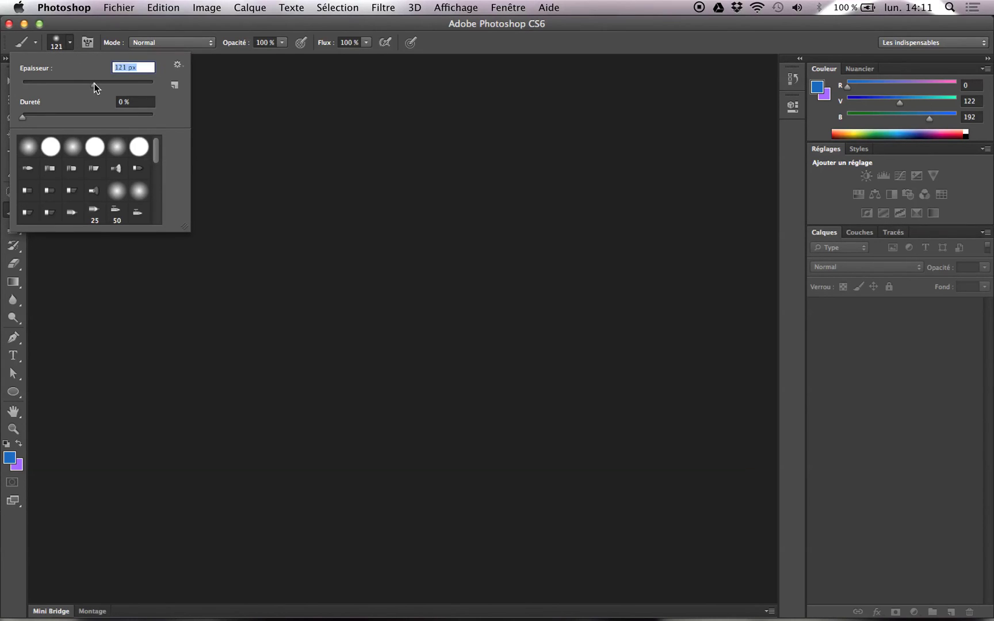
{"action": "left_click", "coordinate": [23, 118]}
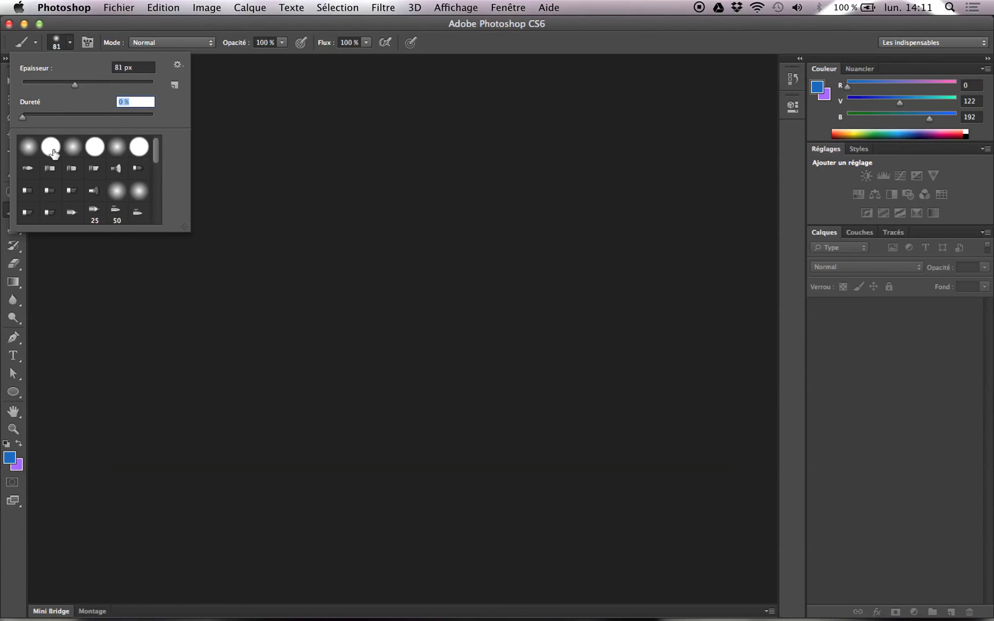
{"action": "left_click", "coordinate": [72, 45]}
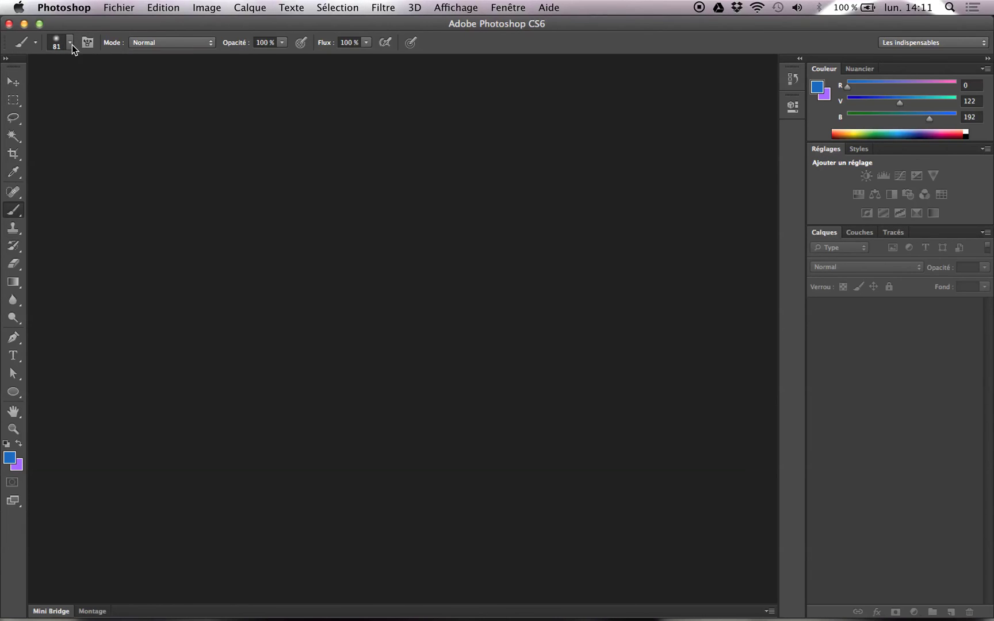